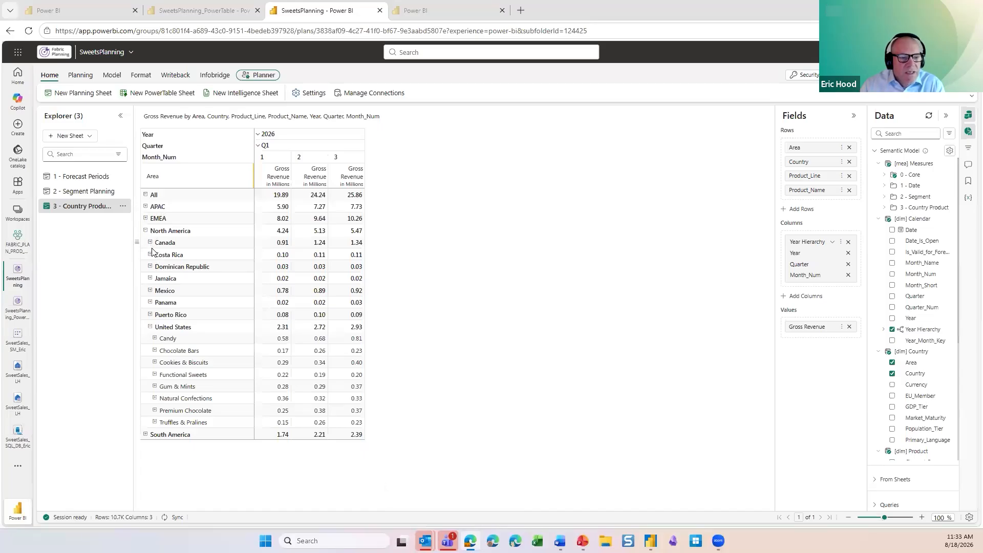
Step: Expand and collapse the Candy product line under United States to inspect its products
left_click(155, 339)
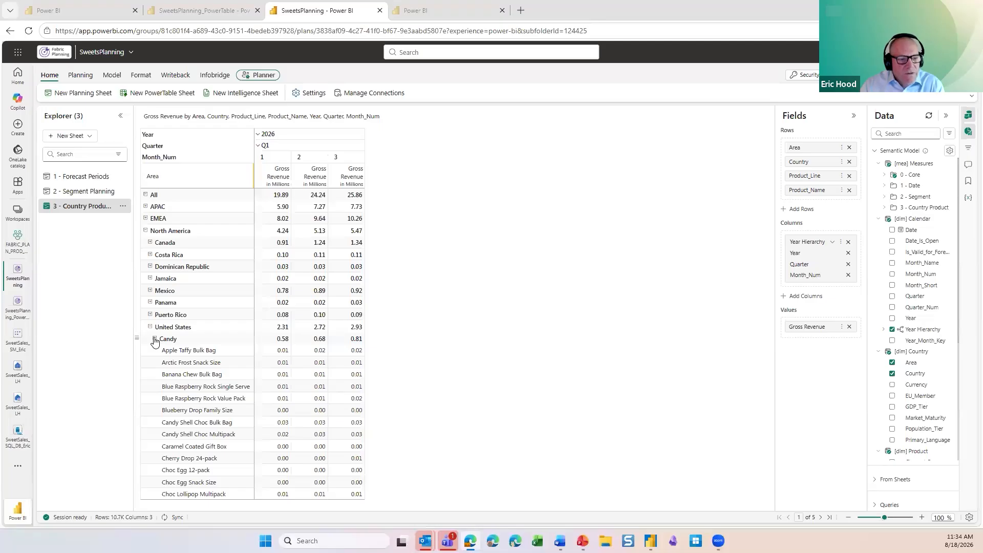
left_click(154, 339)
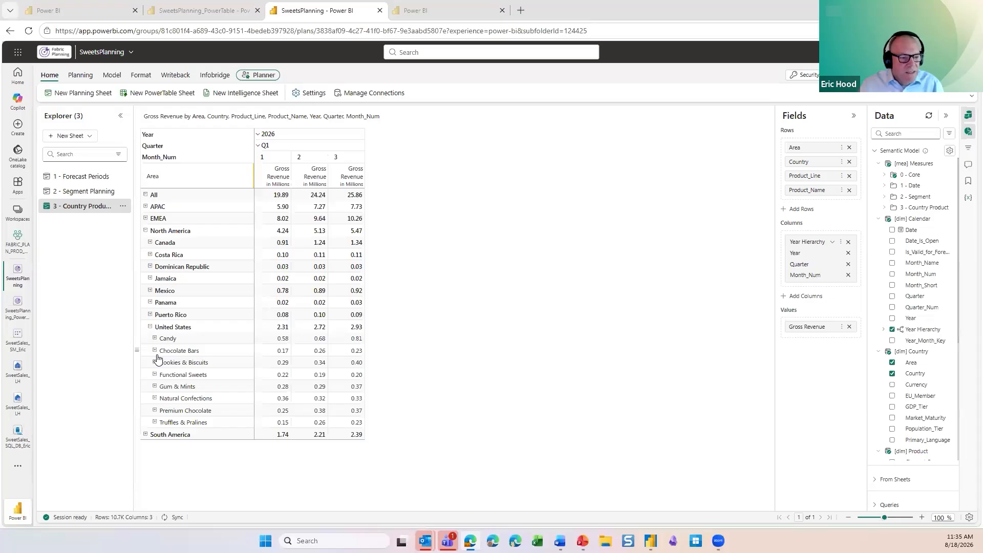
Step: Open the [dim] Product table in the PowerTable app, saving report settings, and view its last page
left_click(223, 21)
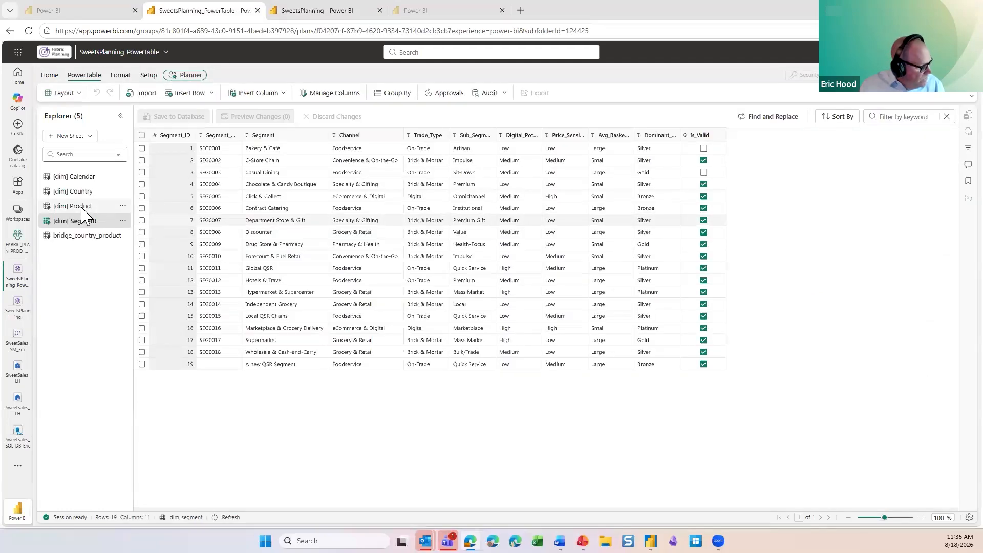
left_click(82, 207)
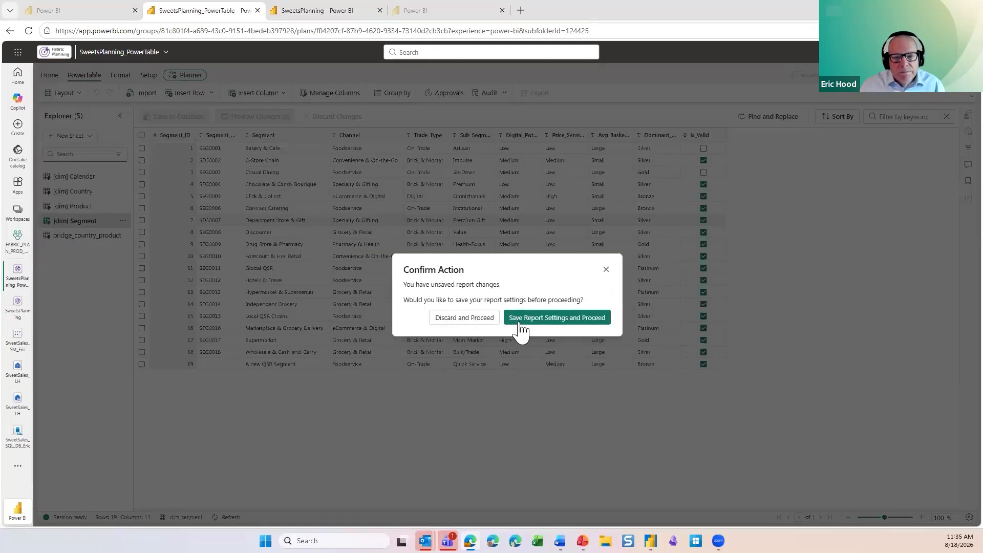
left_click(521, 328)
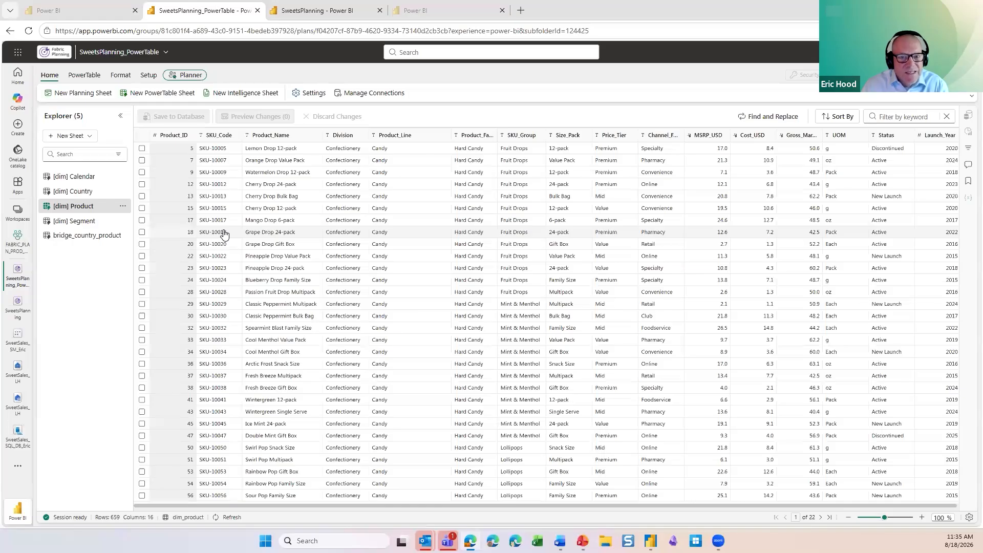
left_click(829, 518)
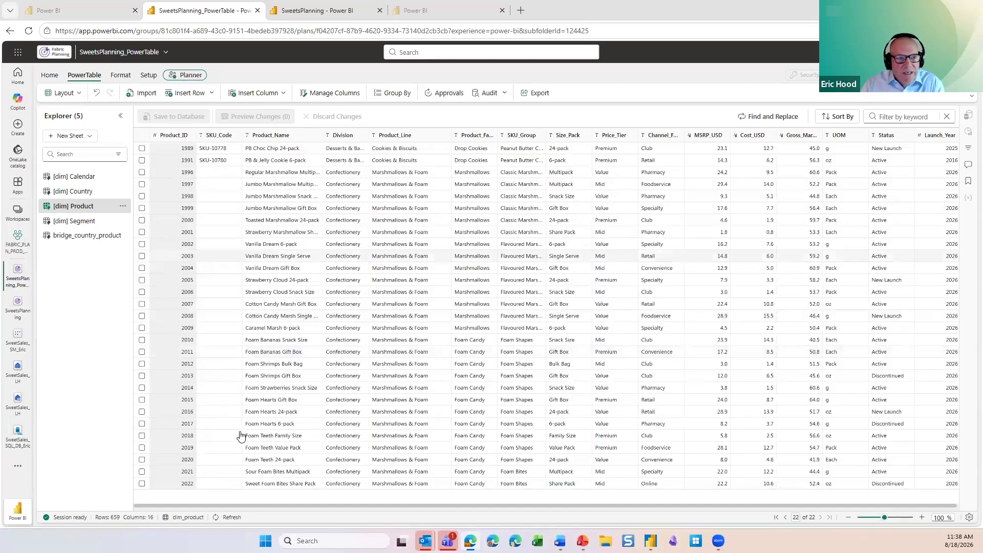
Step: Open the bridge_country_product table in the PowerTable app, saving report settings
left_click(347, 20)
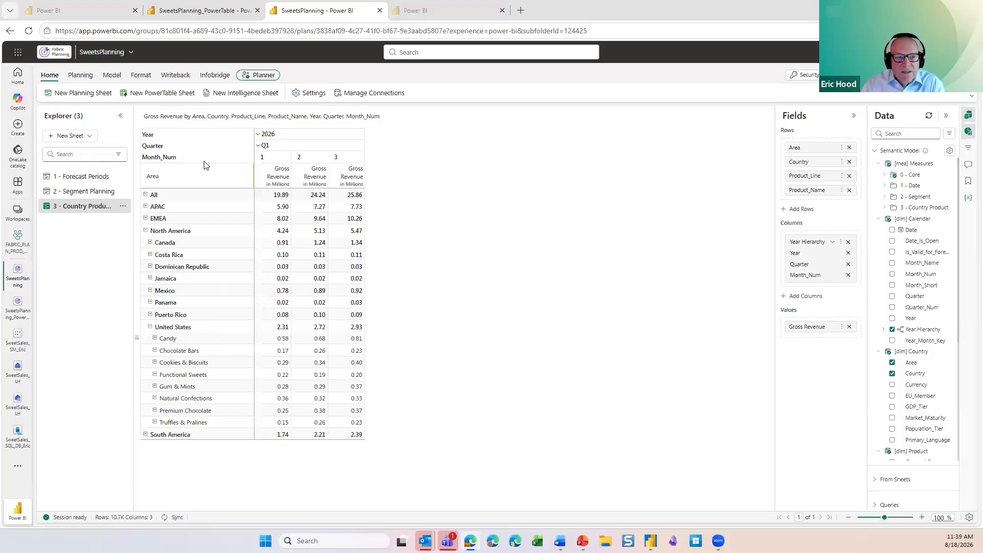
left_click(210, 17)
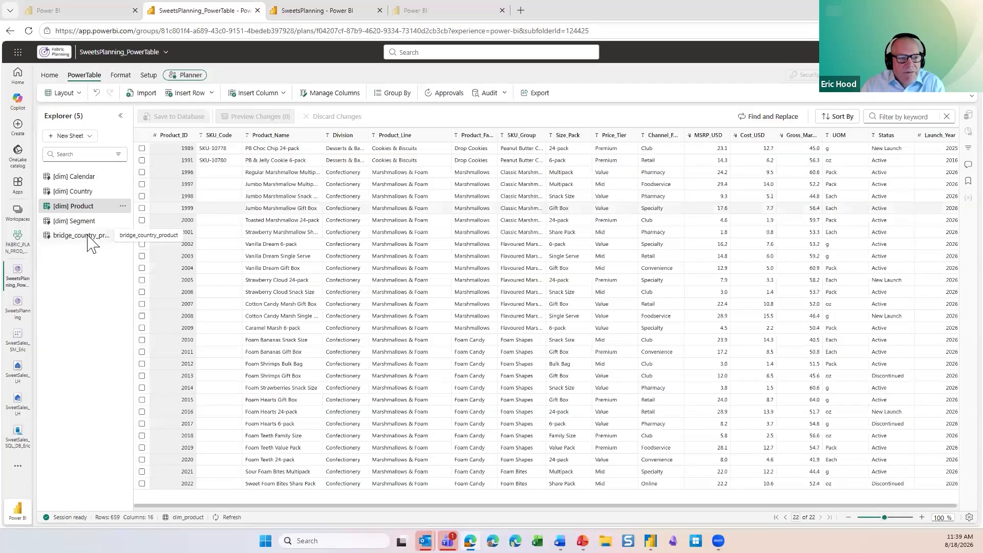
left_click(89, 237)
left_click(526, 318)
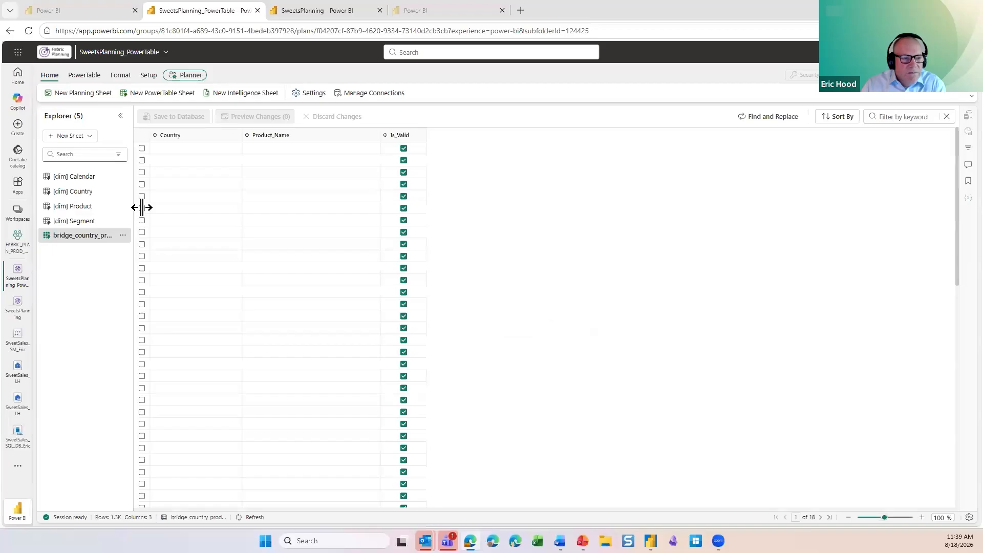
left_click_drag(142, 208, 146, 208)
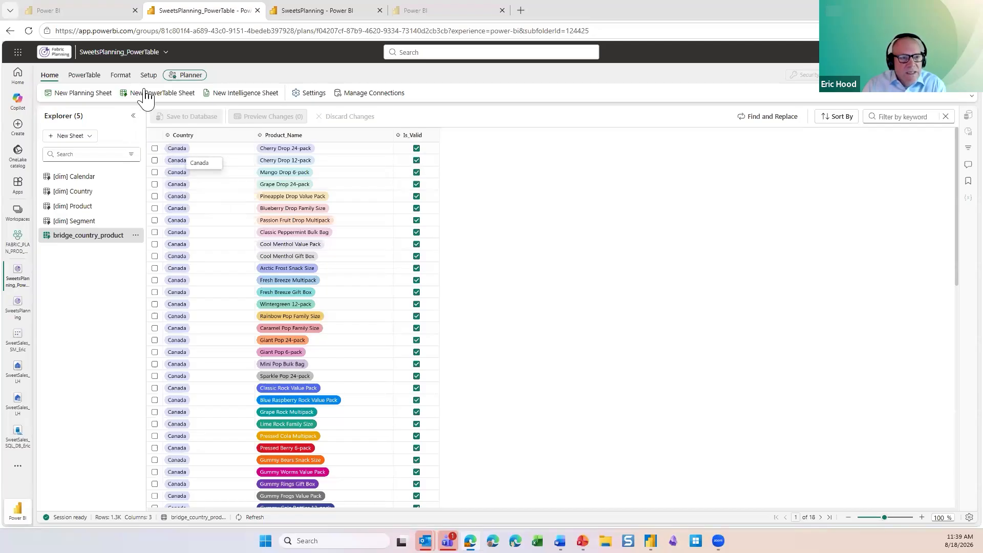
Step: Group the bridge_country_product rows by Country
left_click(400, 93)
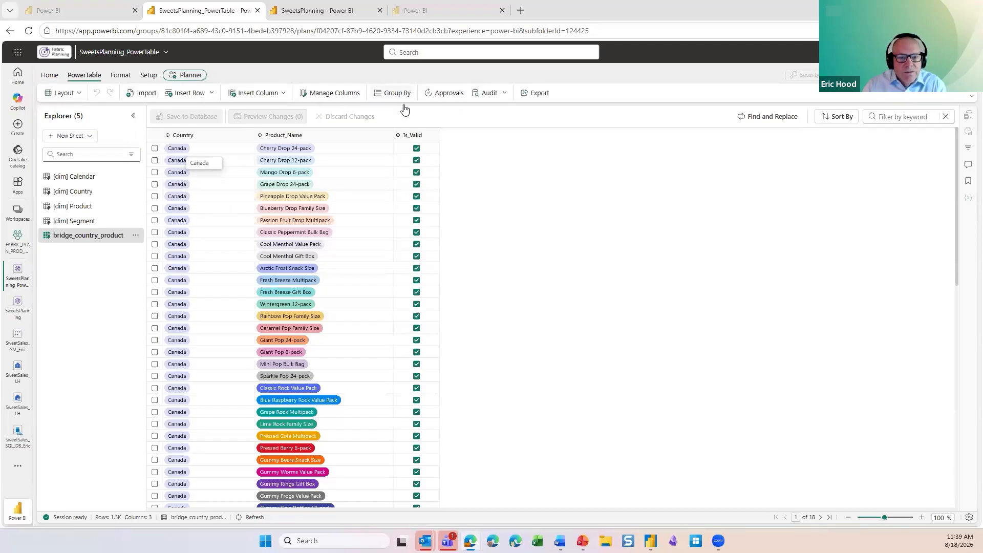
left_click(587, 319)
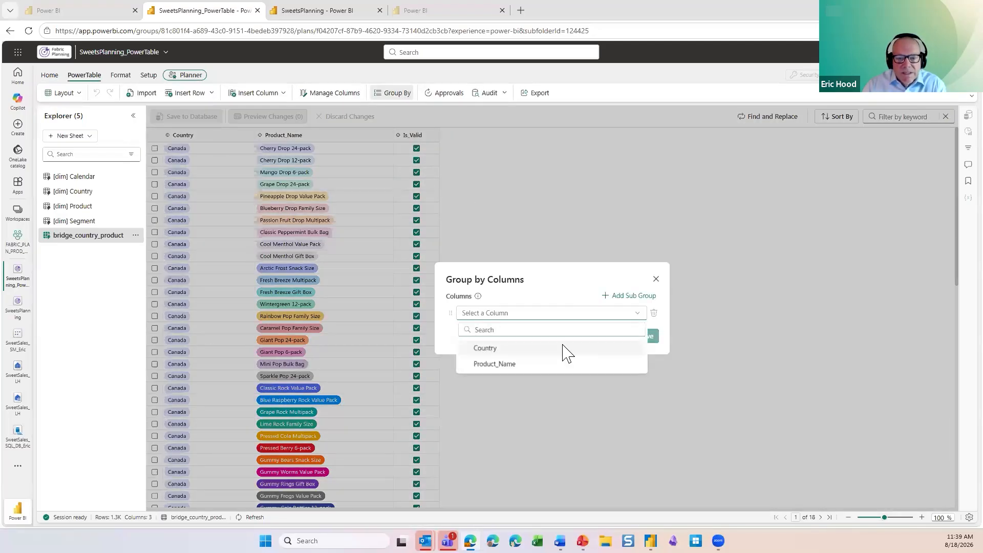
left_click(565, 348)
left_click(646, 338)
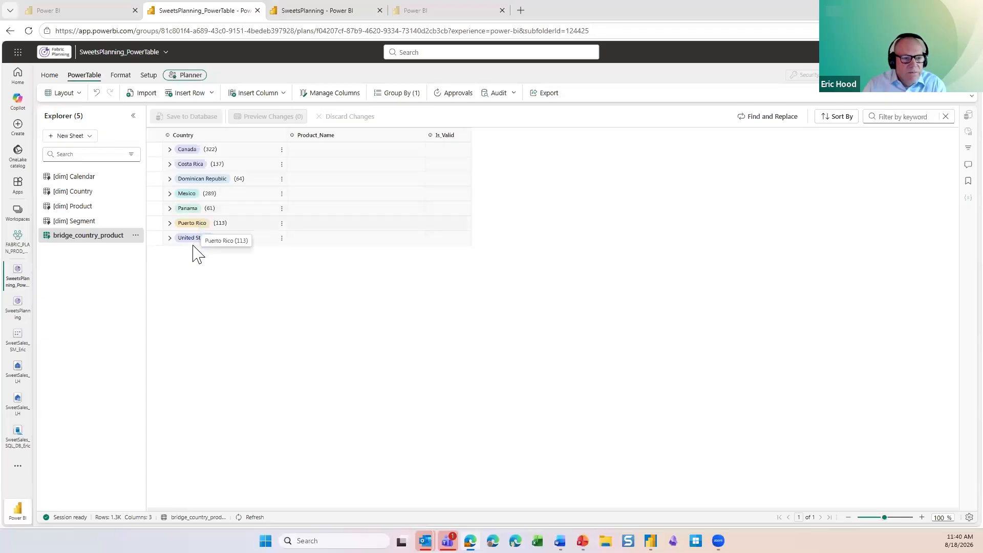
Step: Expand the United States group and browse its product rows, then collapse it
left_click(171, 240)
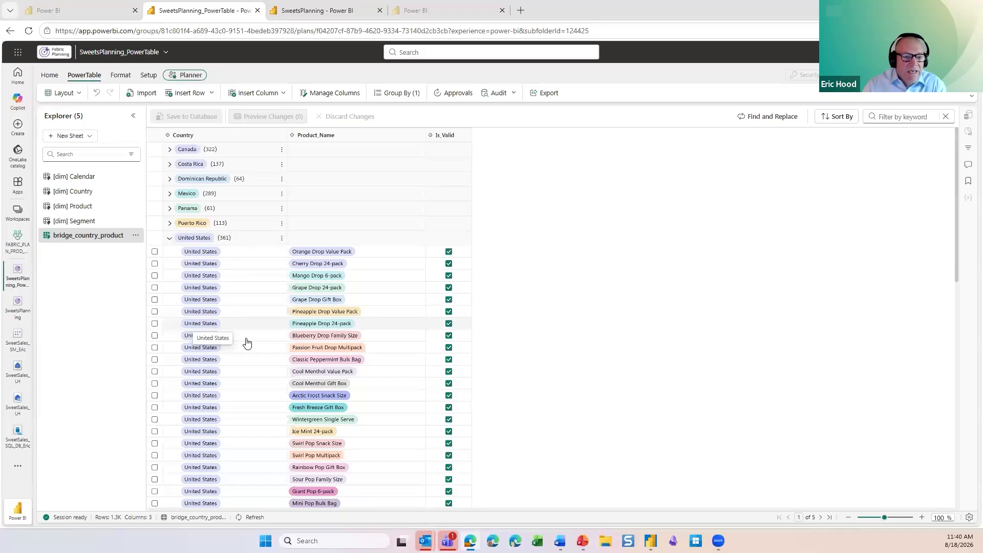
scroll(265, 364, "down", 5)
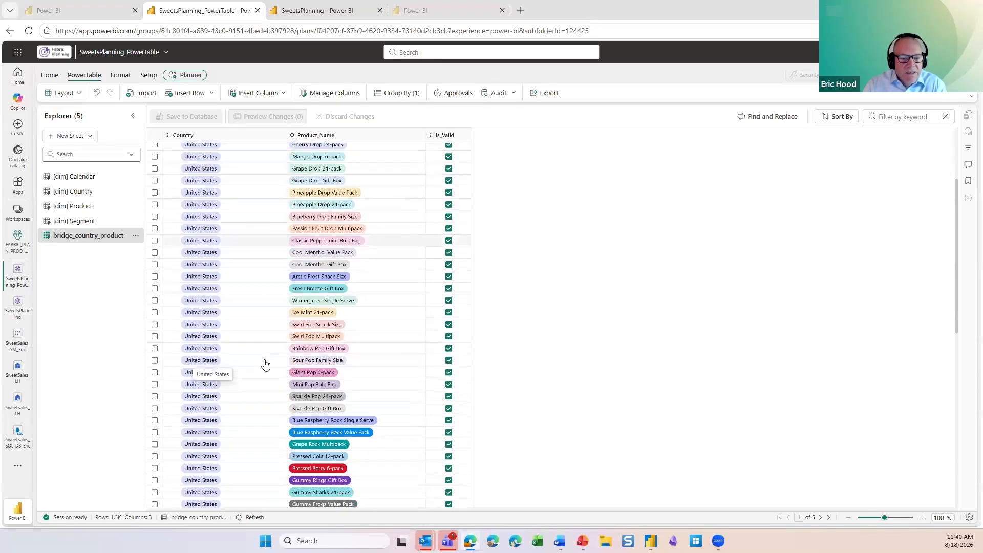
scroll(265, 364, "down", 6)
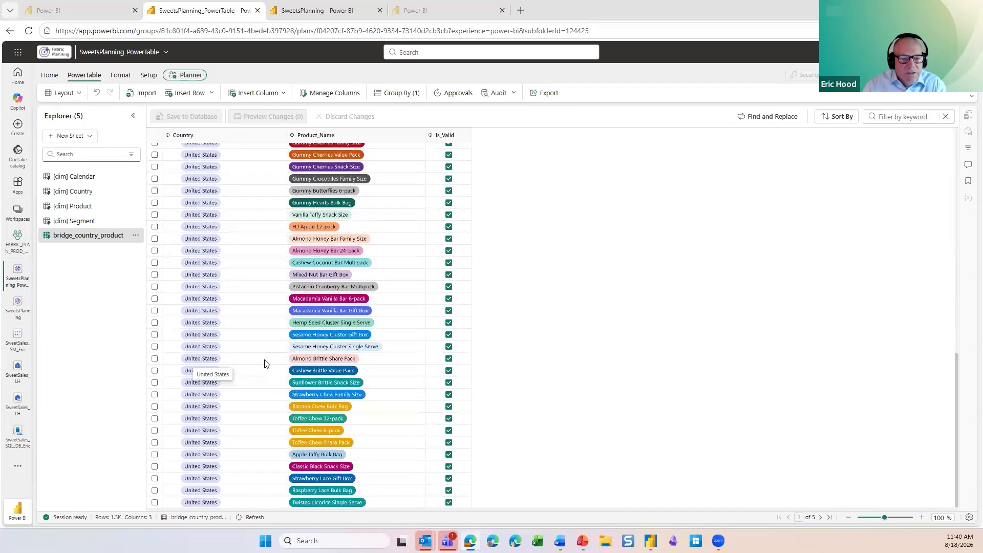
scroll(265, 365, "up", 6)
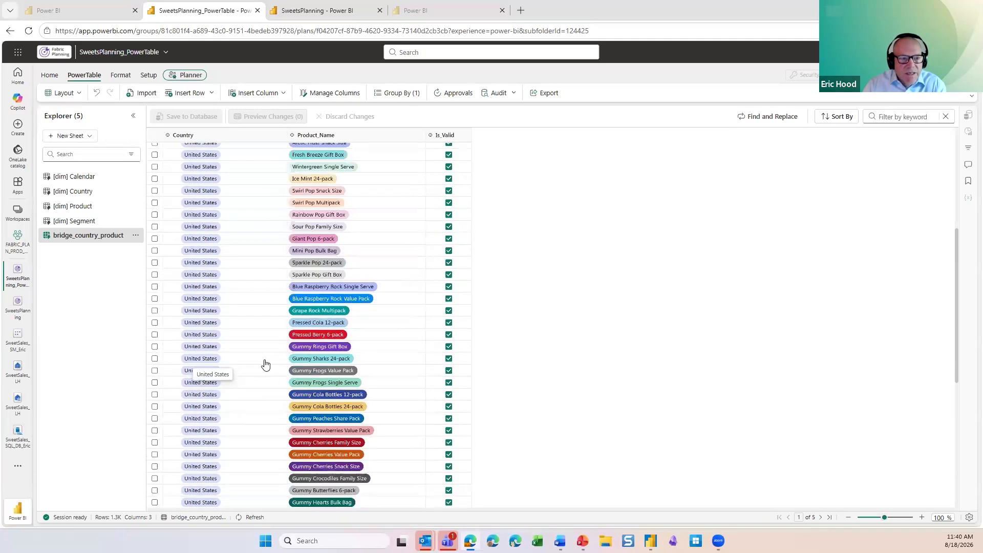
scroll(254, 239, "up", 2)
scroll(175, 246, "up", 3)
left_click(170, 238)
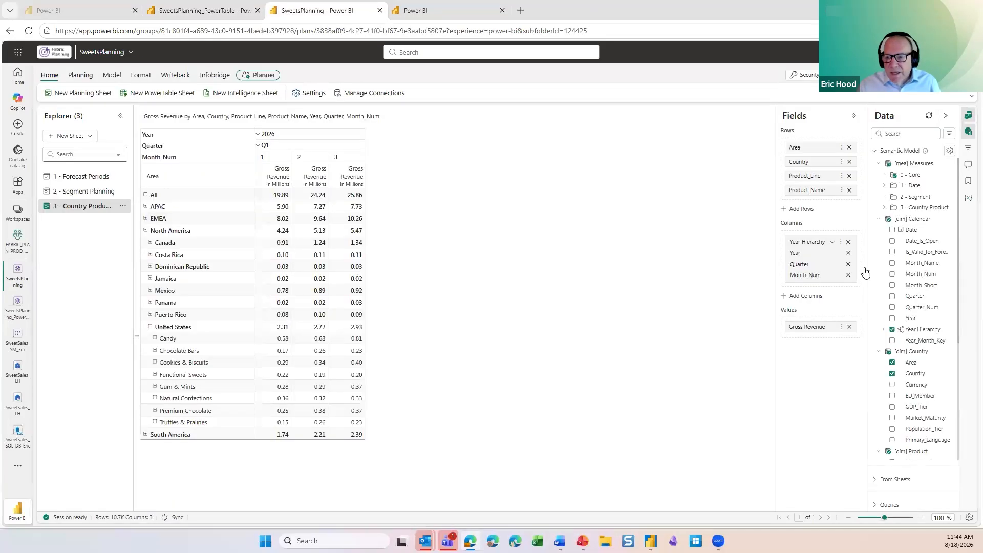
Step: Add the validCountryProductRowCount measure from the 3 - Country Product folder to the planning sheet's Values
left_click(878, 223)
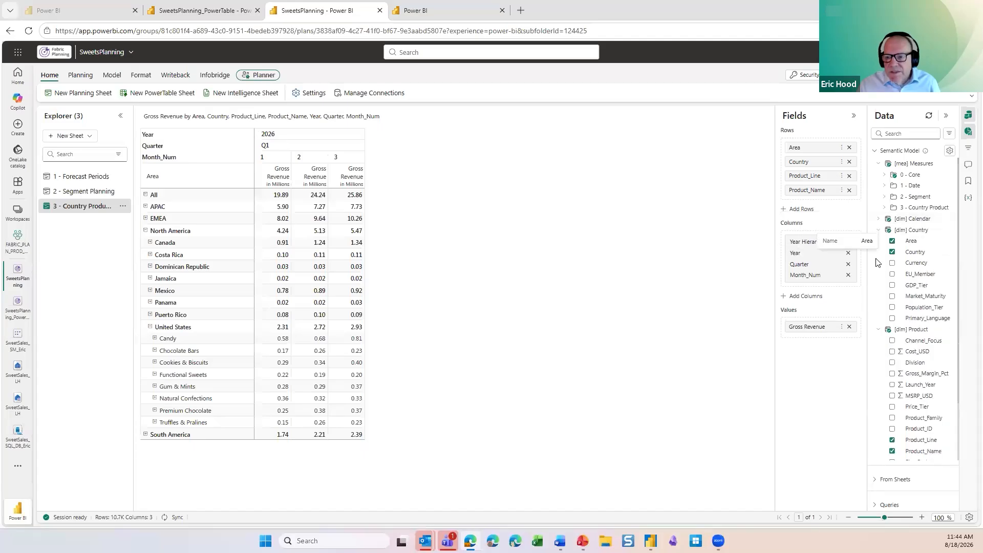
left_click(878, 229)
left_click(879, 241)
left_click(879, 241)
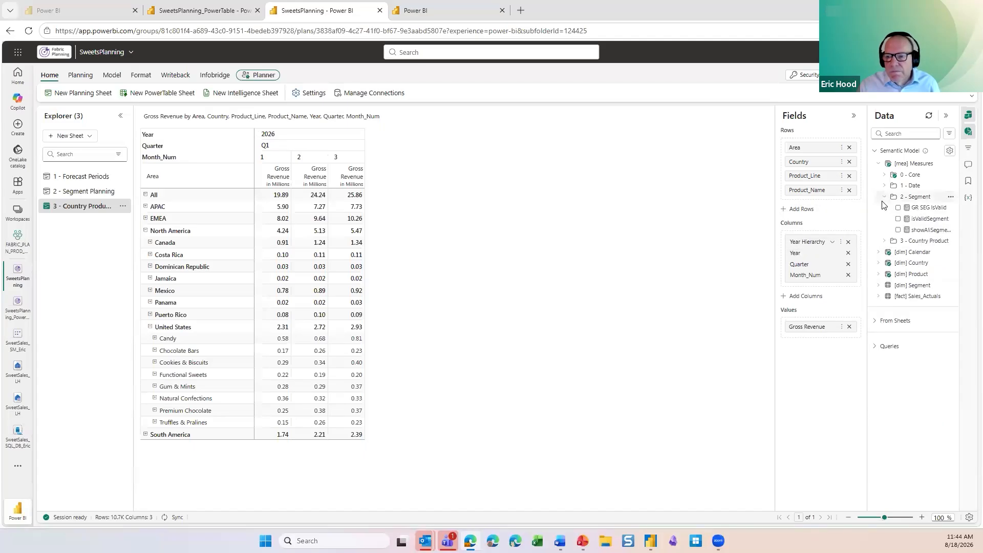
left_click(885, 208)
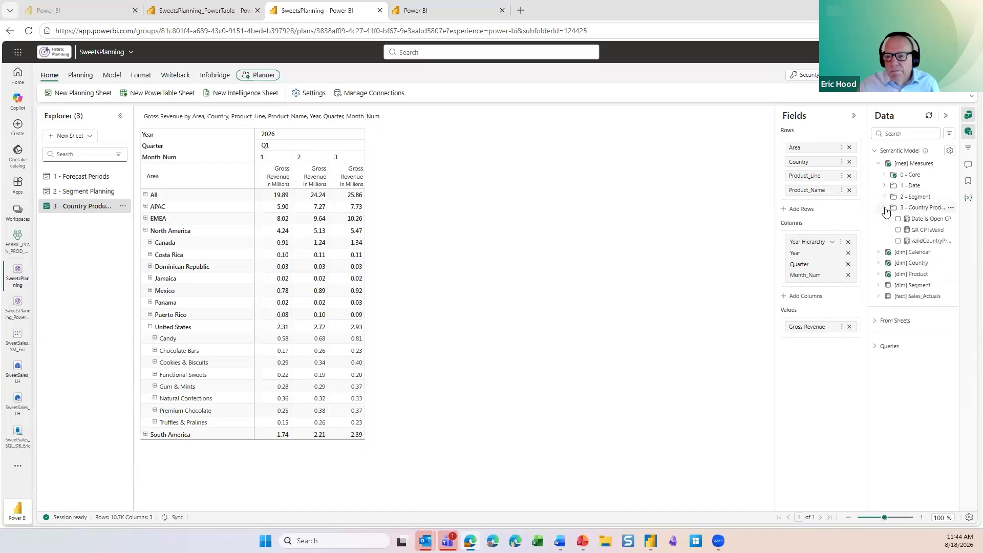
left_click_drag(916, 242, 813, 333)
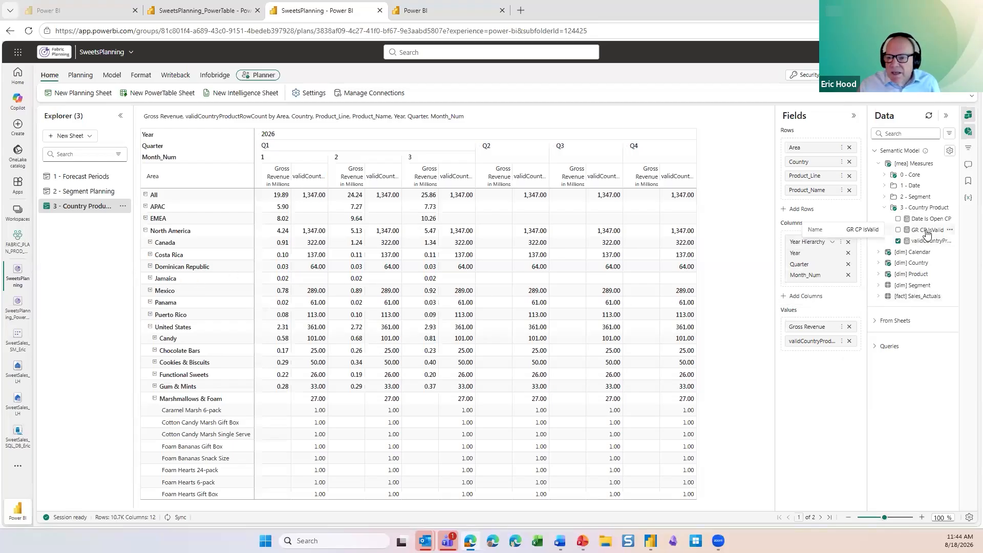
Step: Replace Gross Revenue and validCountryProductRowCount in Values with the GR CP IsValid and Date Is Open CP measures
left_click_drag(927, 233, 831, 337)
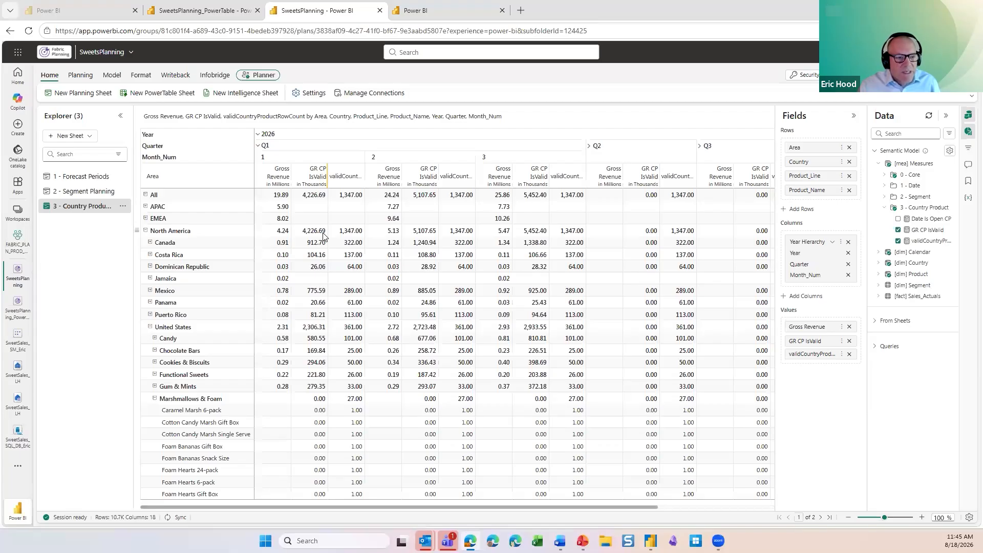
left_click(849, 327)
left_click(849, 340)
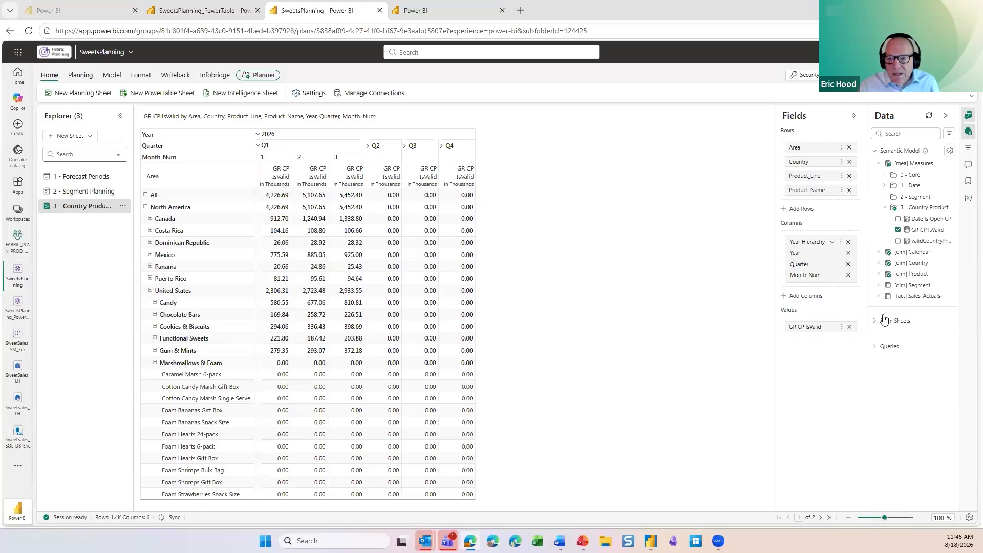
left_click_drag(922, 223, 815, 333)
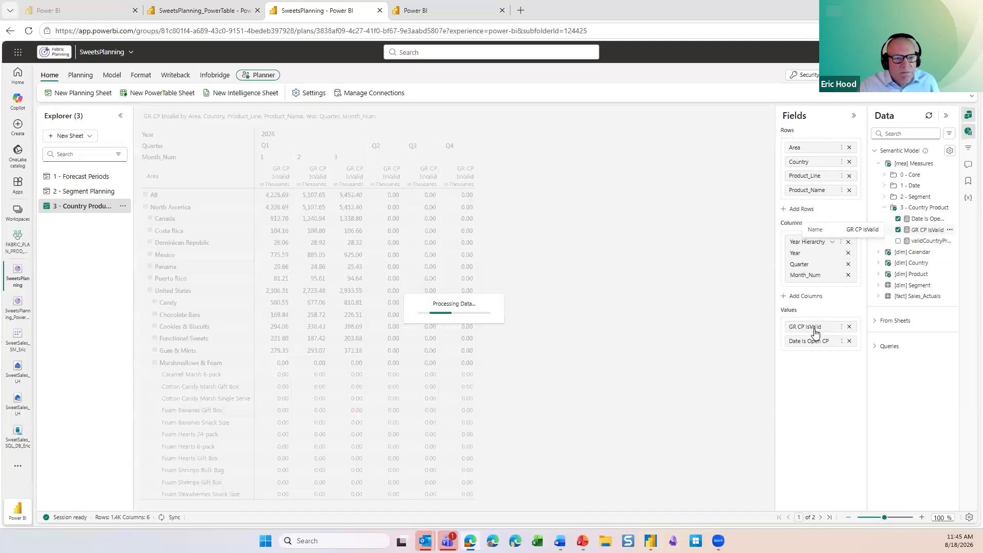
Step: Insert a Number input column as a visual measure titled Forecast, saving pending changes first
left_click(86, 77)
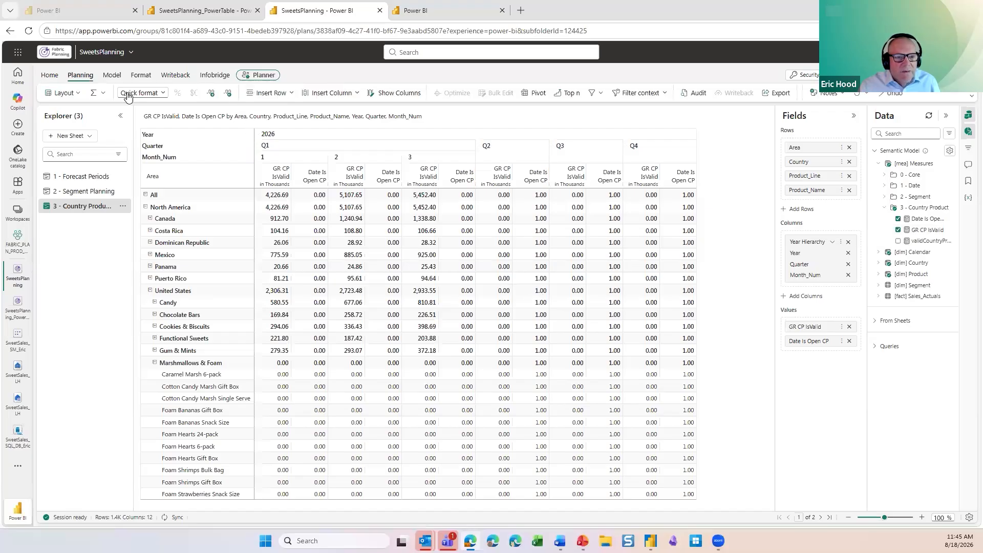
left_click(357, 96)
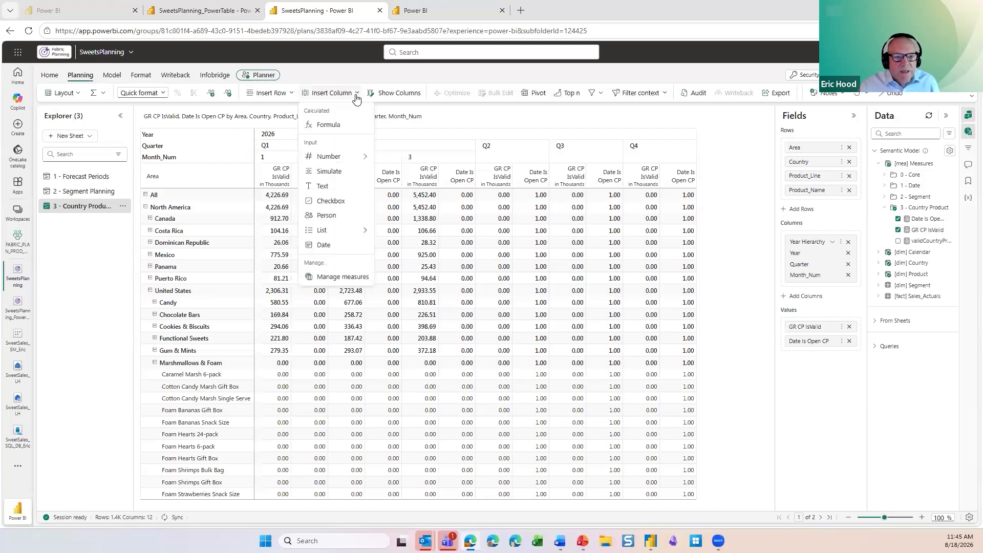
left_click(354, 156)
mouse_move(414, 176)
left_click(487, 175)
left_click(535, 320)
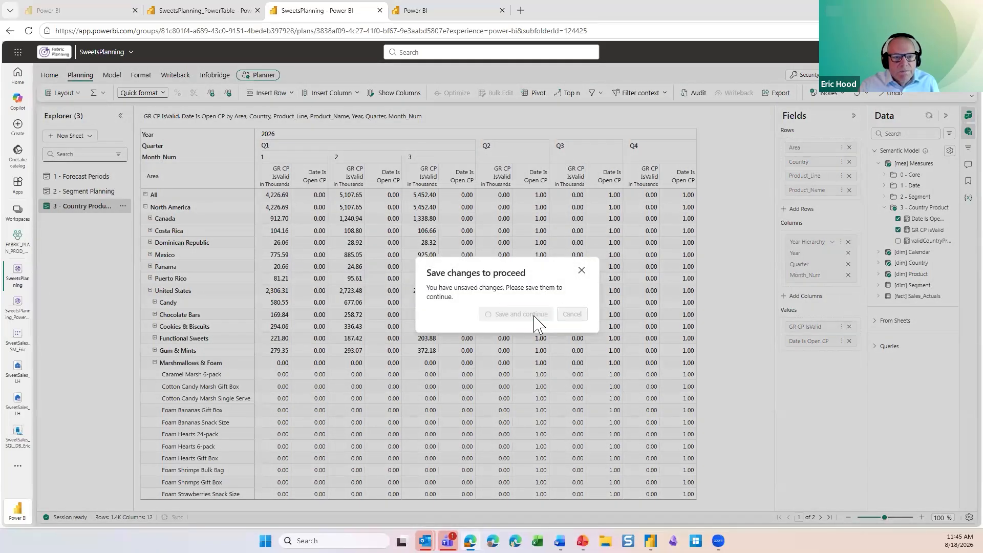
double_click(611, 161)
type("Forecast")
key("Tab")
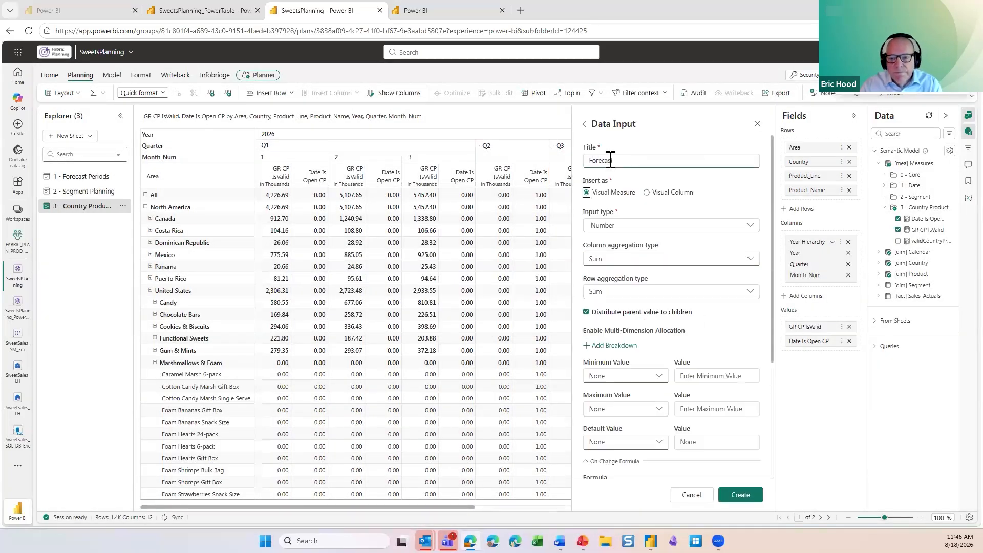
Step: Allow Forecast input based on the formula [Date Is Open CP] == 1 and create the measure
scroll(662, 402, "down", 2)
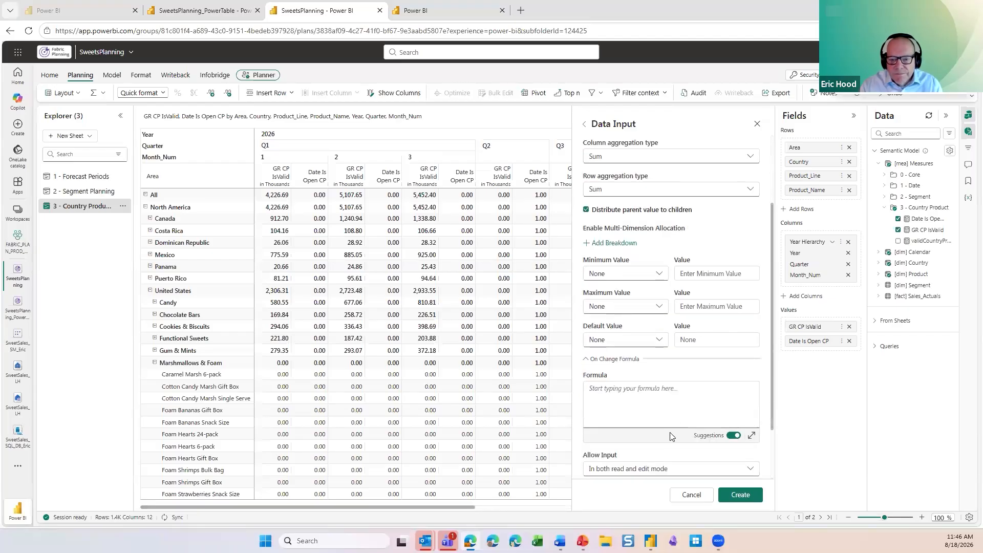
scroll(672, 436, "down", 2)
left_click(659, 396)
left_click(658, 443)
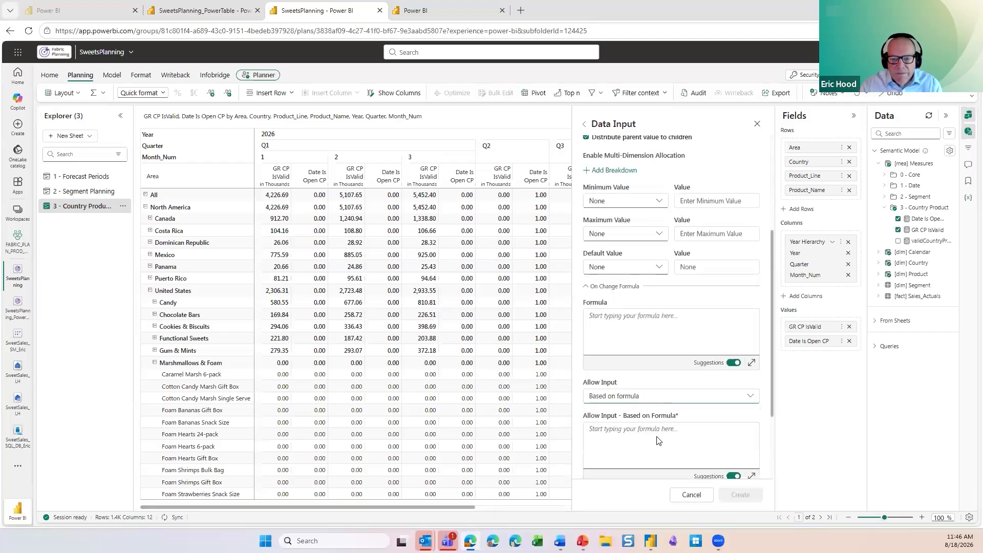
type("[Date Is Open CP]")
left_click(658, 439)
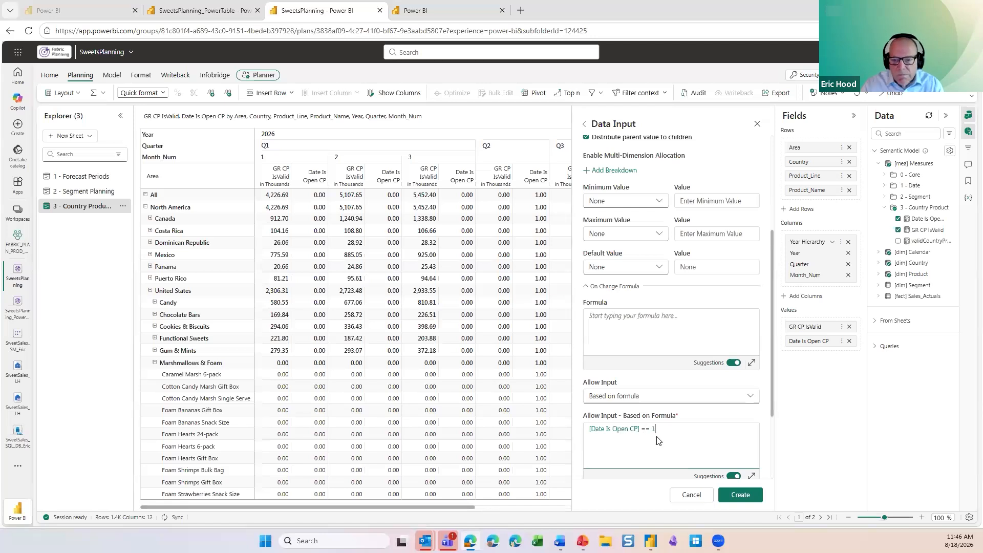
left_click(741, 495)
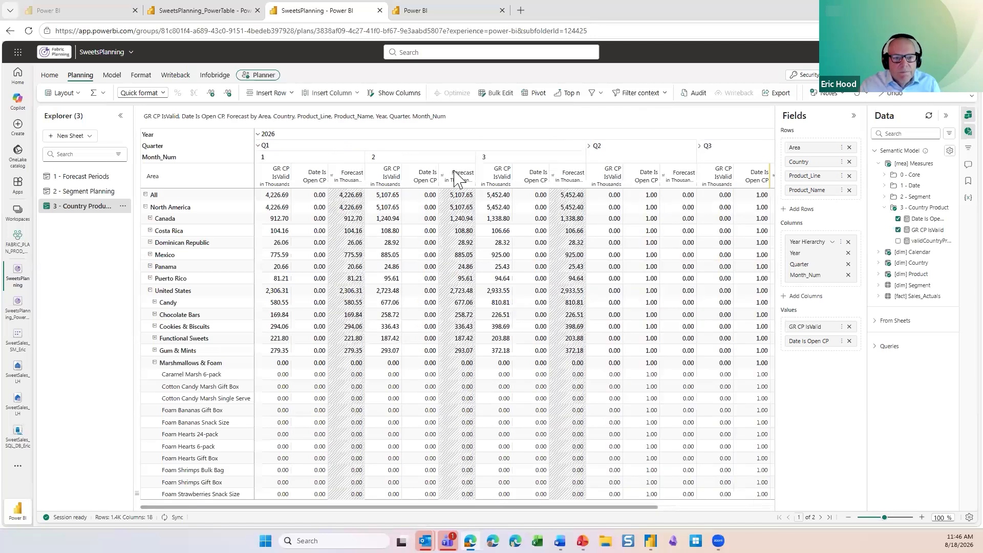
Step: Hide the Date Is Open CP column from the sheet
left_click(398, 93)
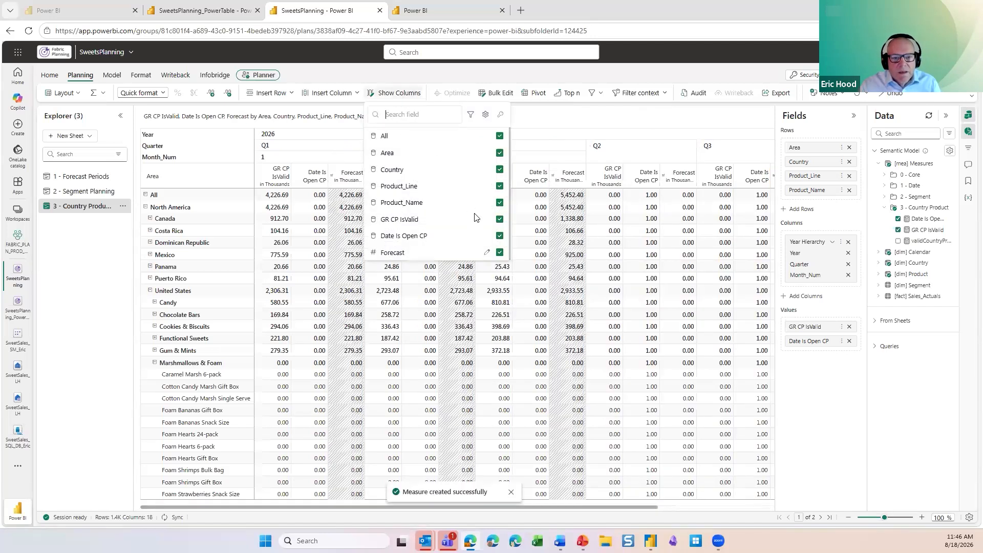
left_click(499, 237)
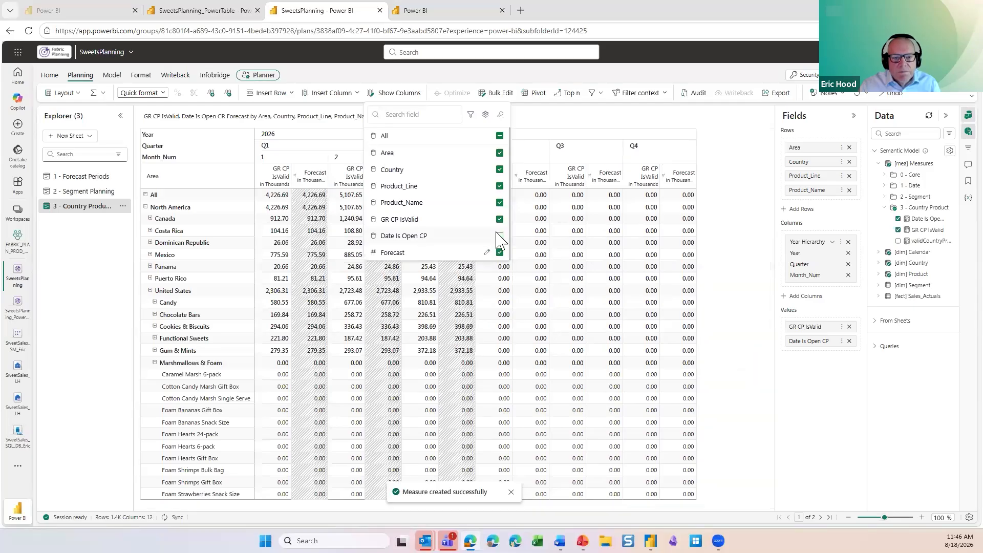
Step: Rename the GR CP IsValid value's caption to Gross Revenue, and review the sheet's filters
left_click(522, 140)
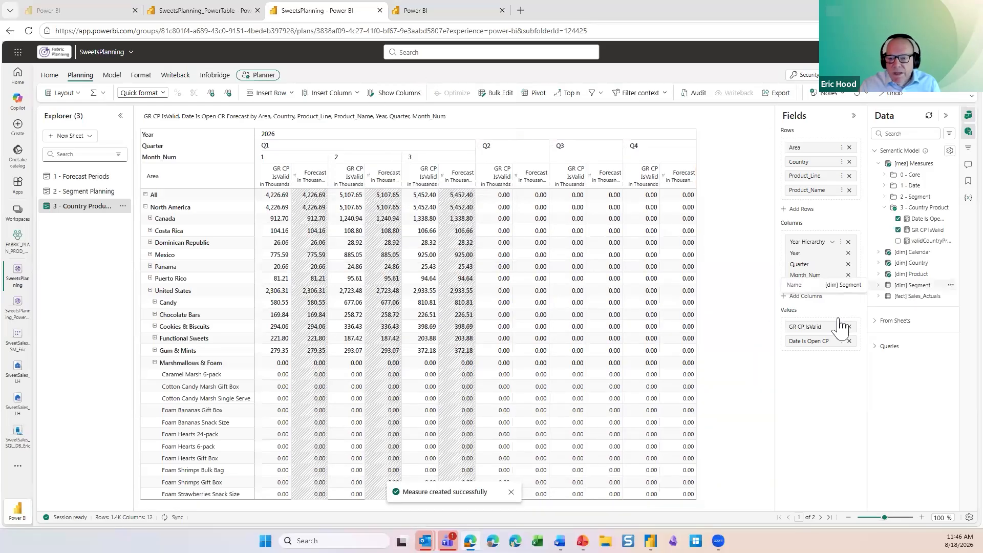
double_click(801, 327)
type("Gross")
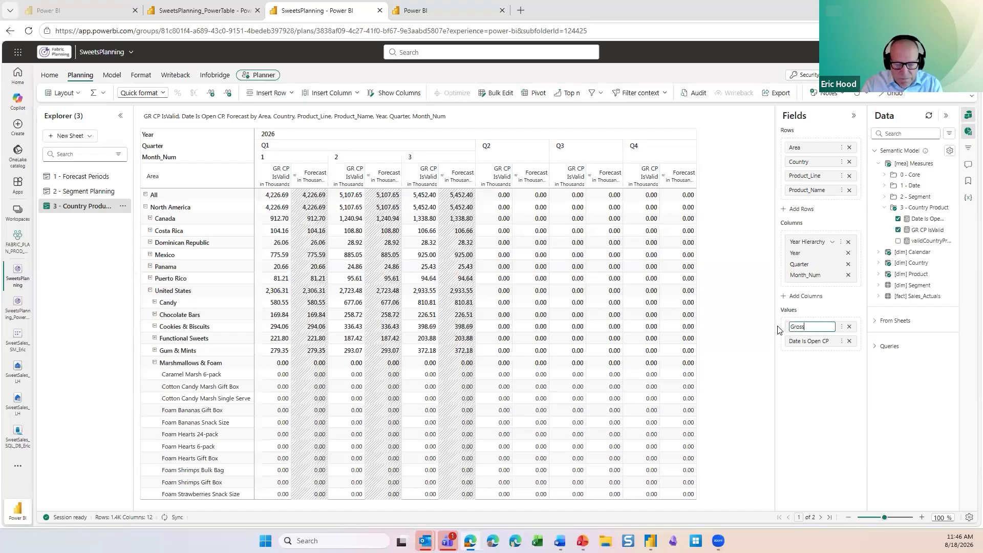
type(" Revenue")
key("Return")
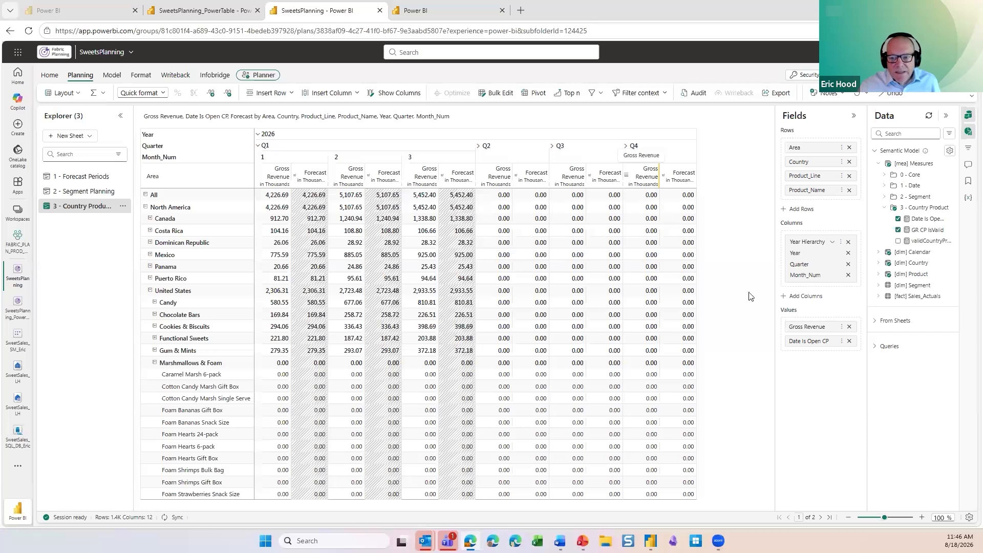
left_click(970, 152)
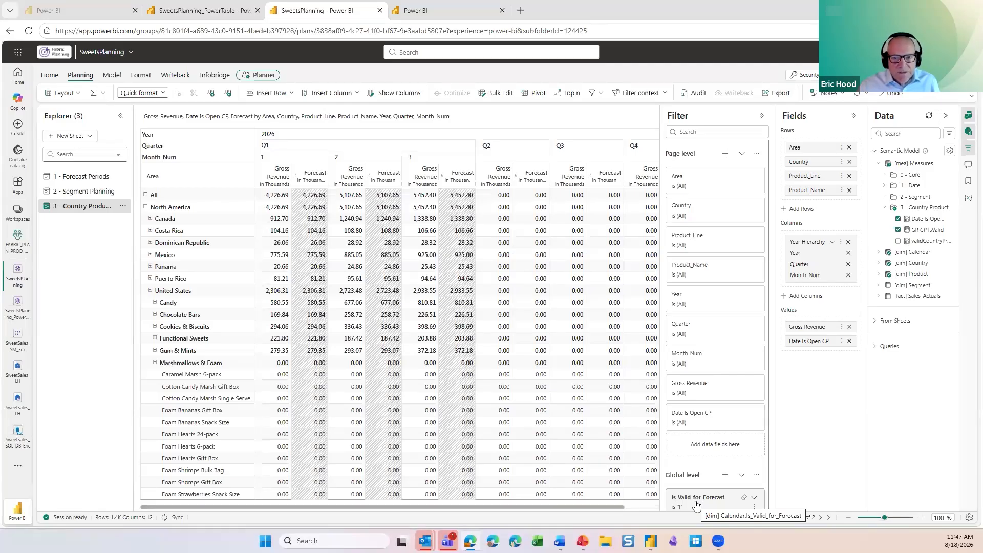
left_click(762, 115)
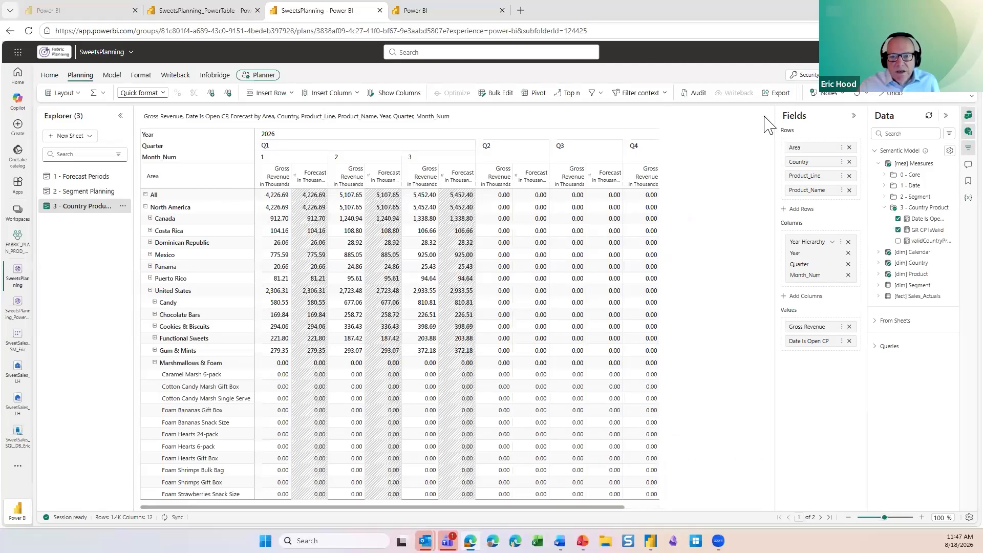
Step: In the SweetsPlanning_PowerTable, open the [dim] Calendar table and mark January 2027 as valid for forecast
left_click(228, 18)
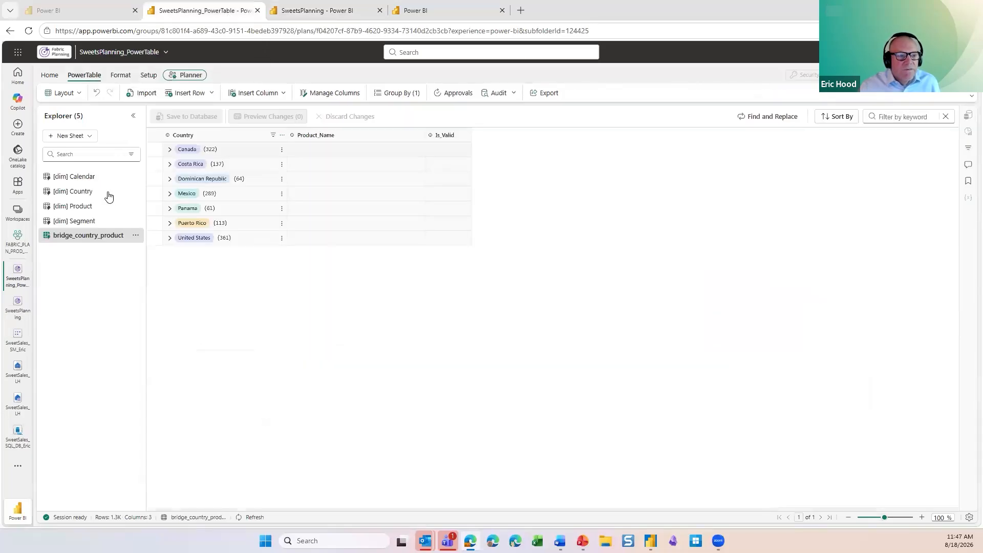
left_click(83, 174)
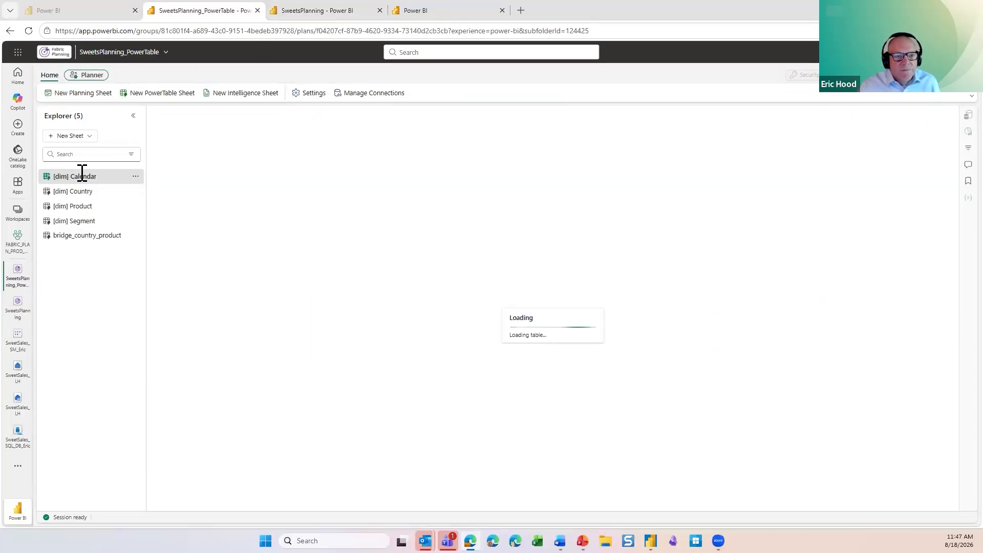
scroll(530, 369, "down", 4)
left_click(566, 374)
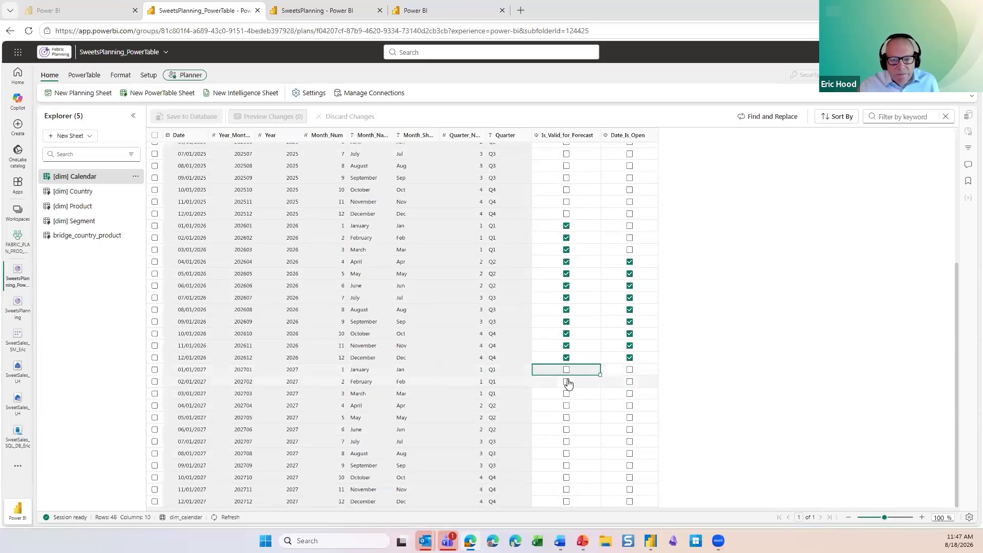
key("space")
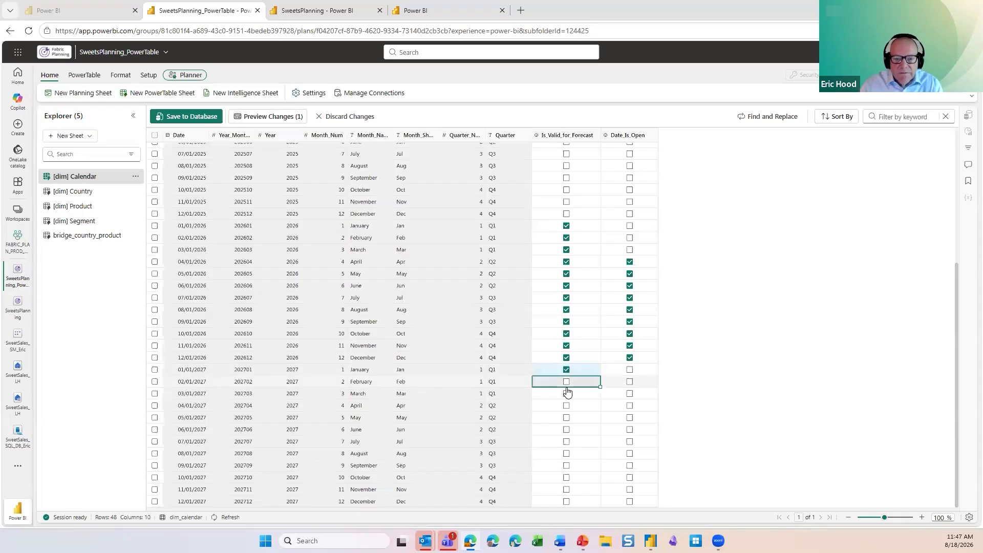
left_click(567, 388)
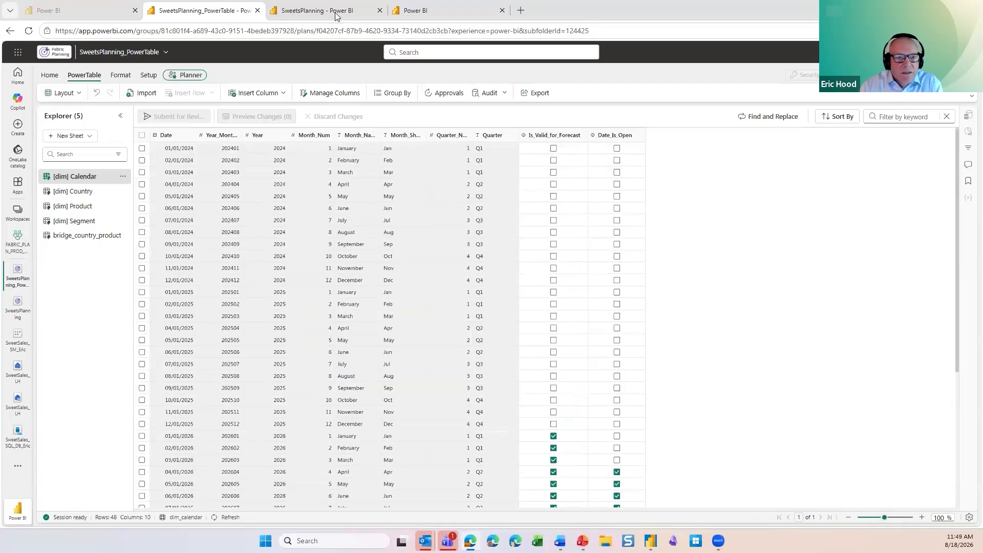
Step: Back in SweetsPlanning, refresh the dataset, close the side panes and expand 2027 Q1
left_click(337, 15)
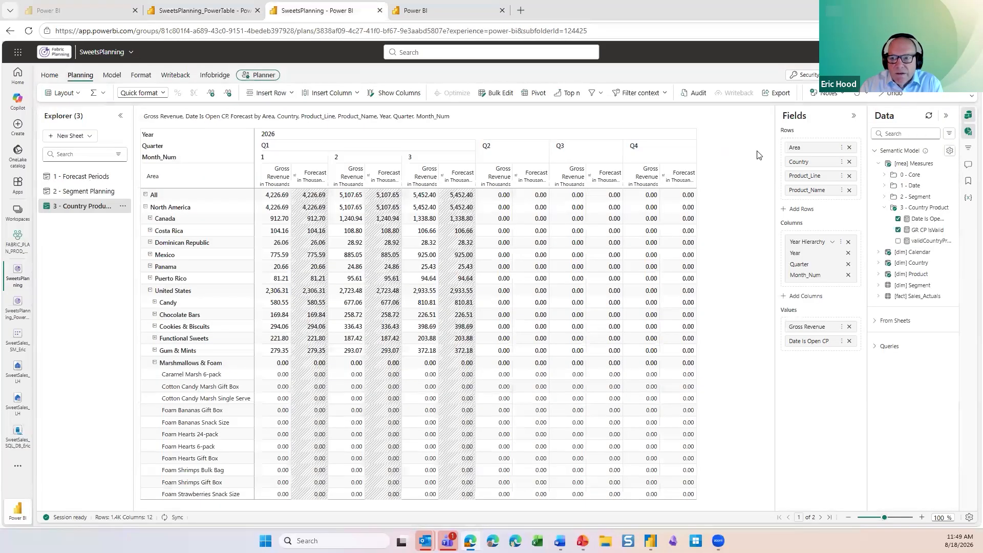
left_click(930, 118)
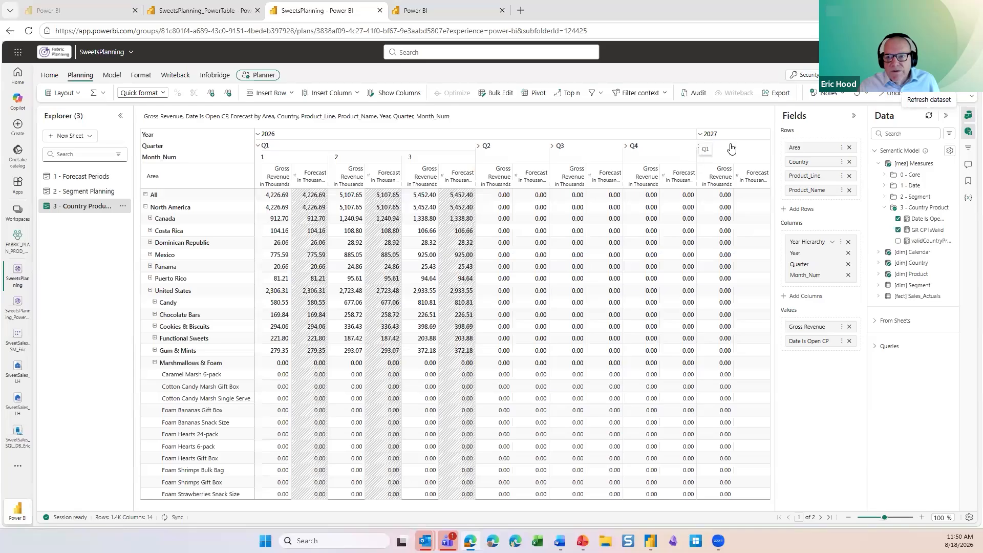
left_click(854, 116)
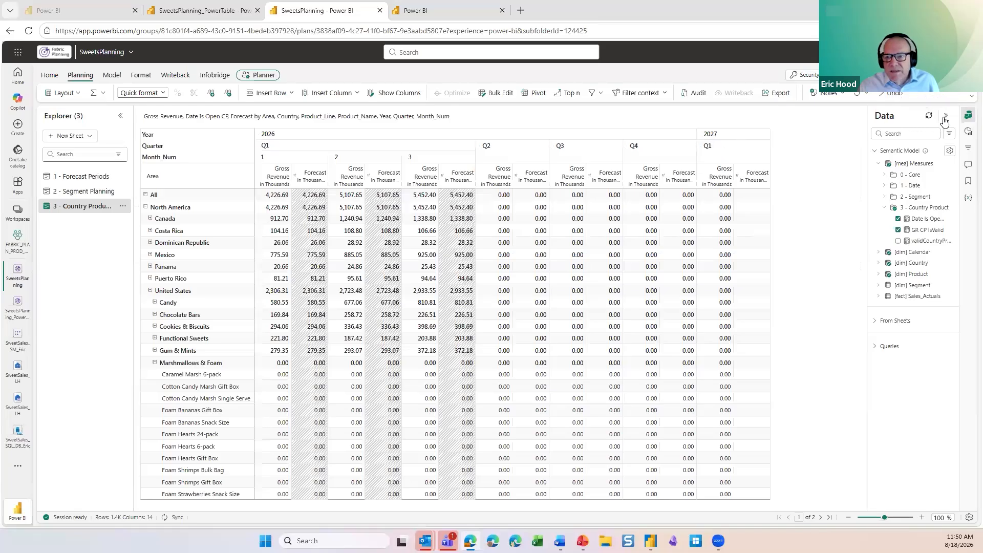
left_click(946, 117)
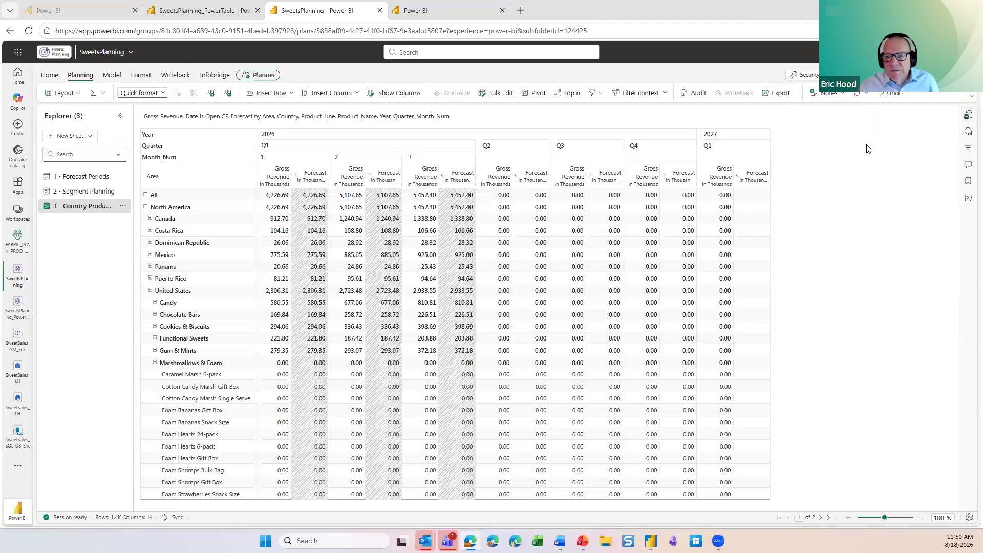
left_click(701, 148)
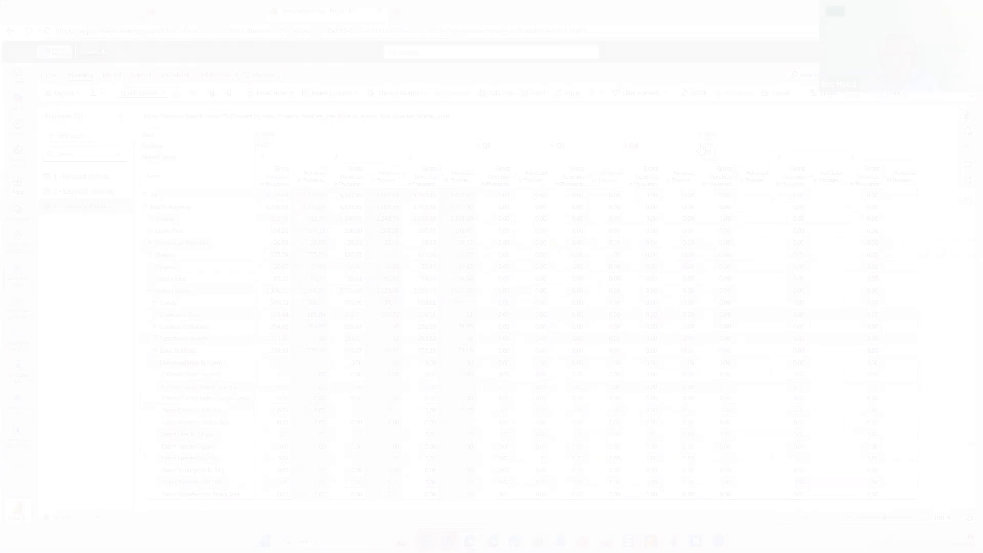